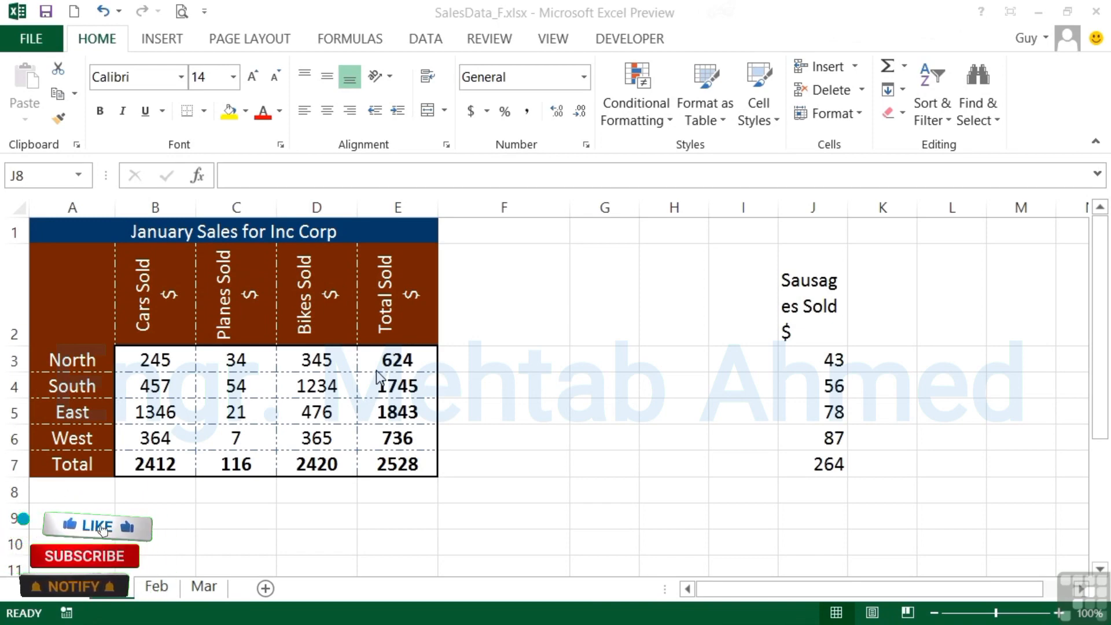
# Step: Copy the formatting of the Bikes Sold heading in D2 onto the Sausages Sold heading in J2 with Format Painter
pyautogui.click(810, 307)
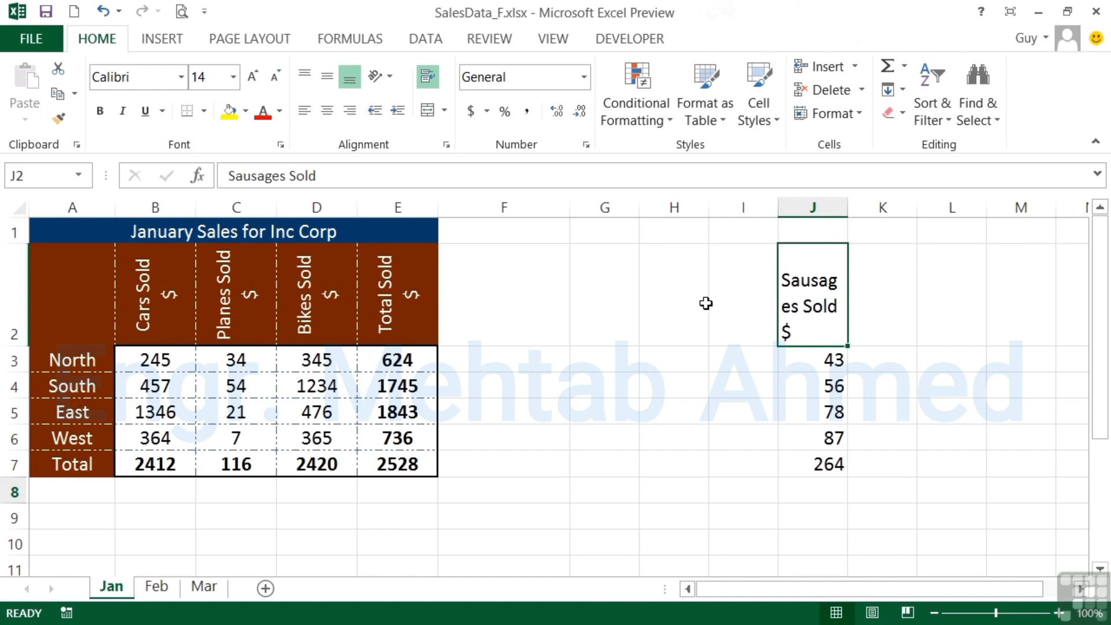
pyautogui.click(306, 281)
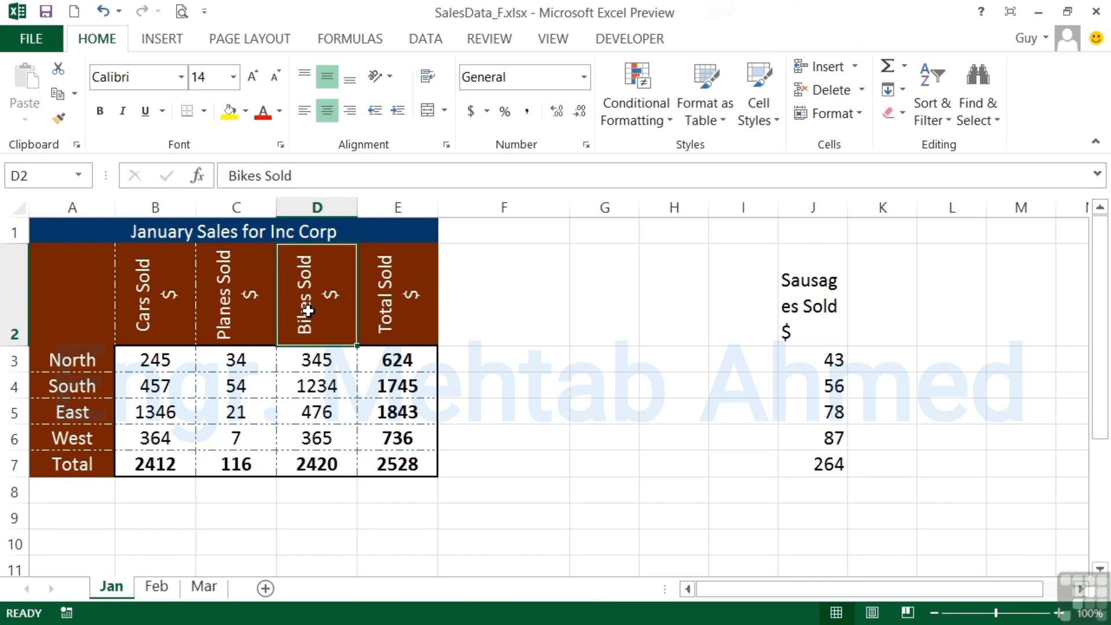
pyautogui.click(59, 119)
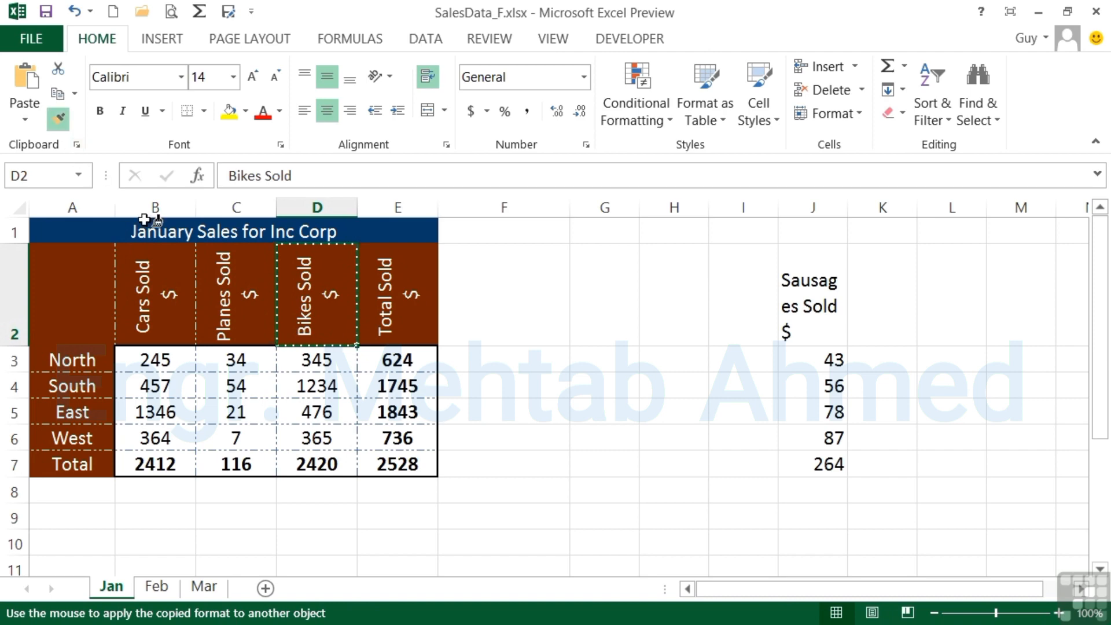
pyautogui.click(816, 306)
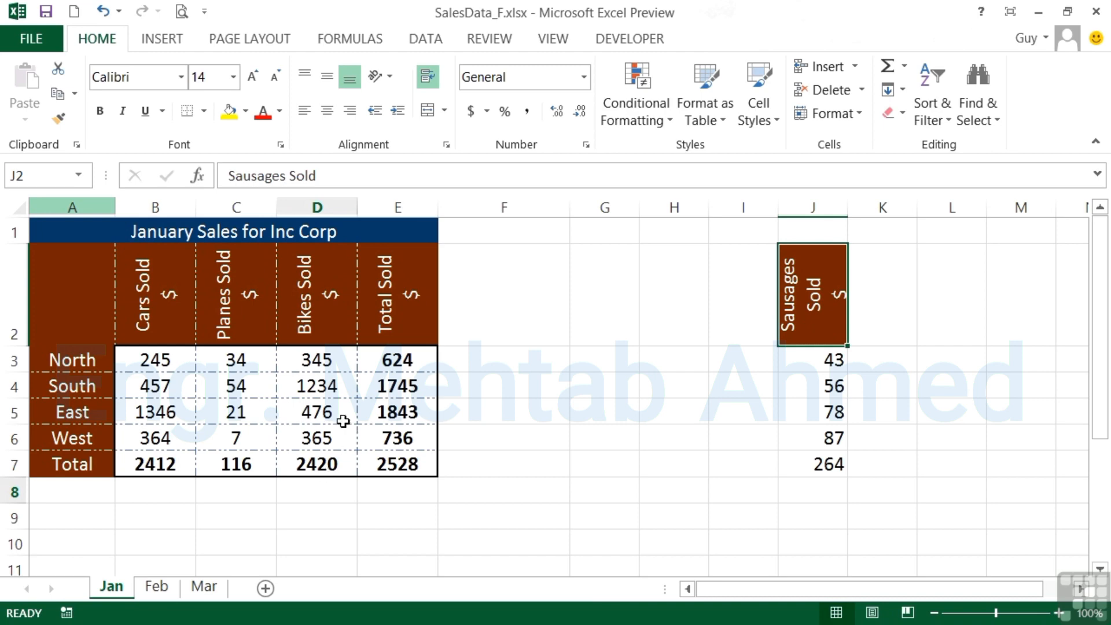
# Step: Copy the formatting of the bike sales figures in D3:D7 onto the sausage figures in J3:J7
pyautogui.moveTo(314, 359); pyautogui.dragTo(316, 464)
pyautogui.click(59, 120)
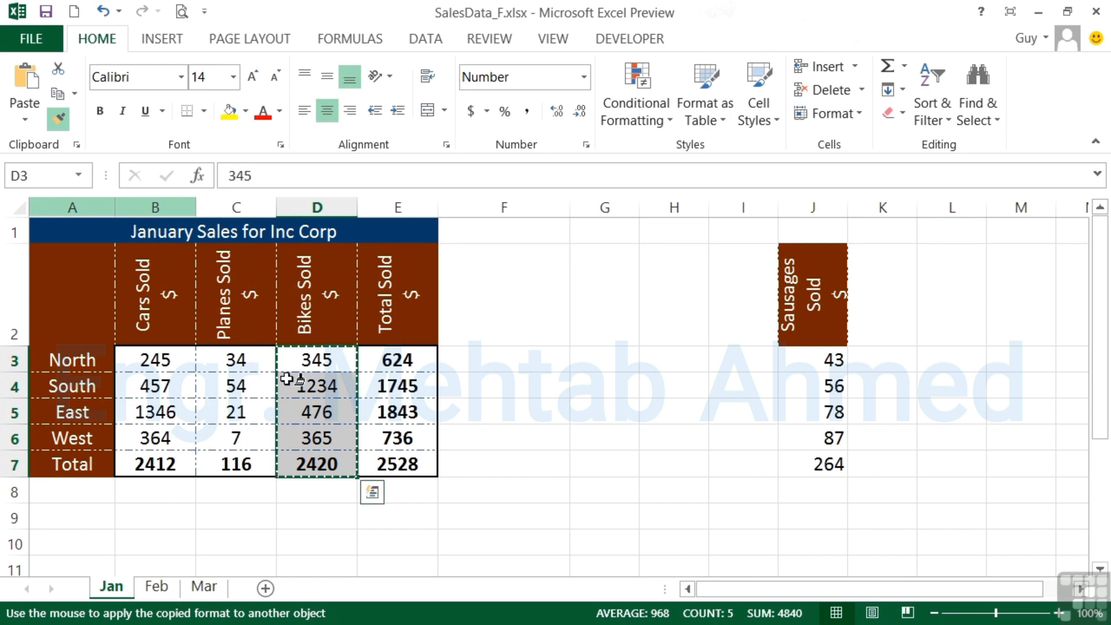
pyautogui.click(817, 357)
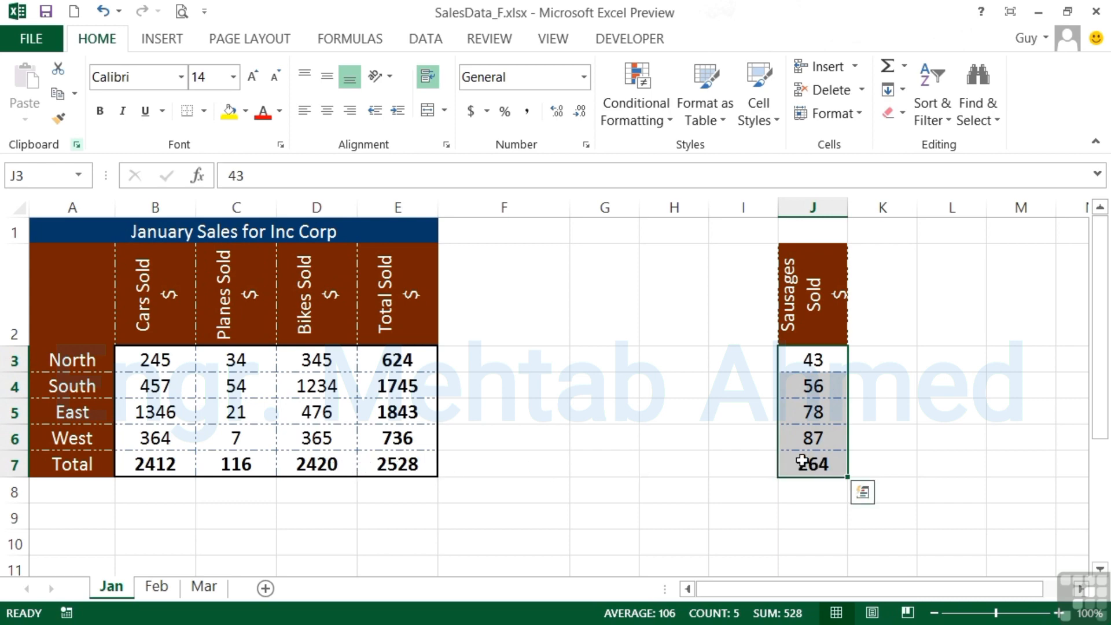
pyautogui.click(156, 586)
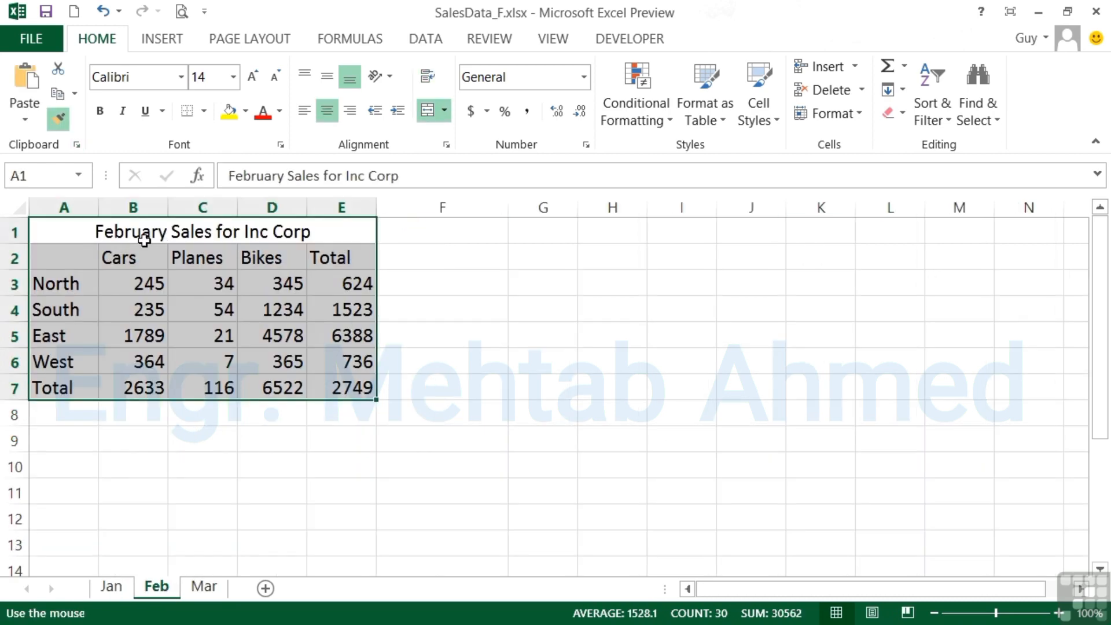
pyautogui.click(84, 236)
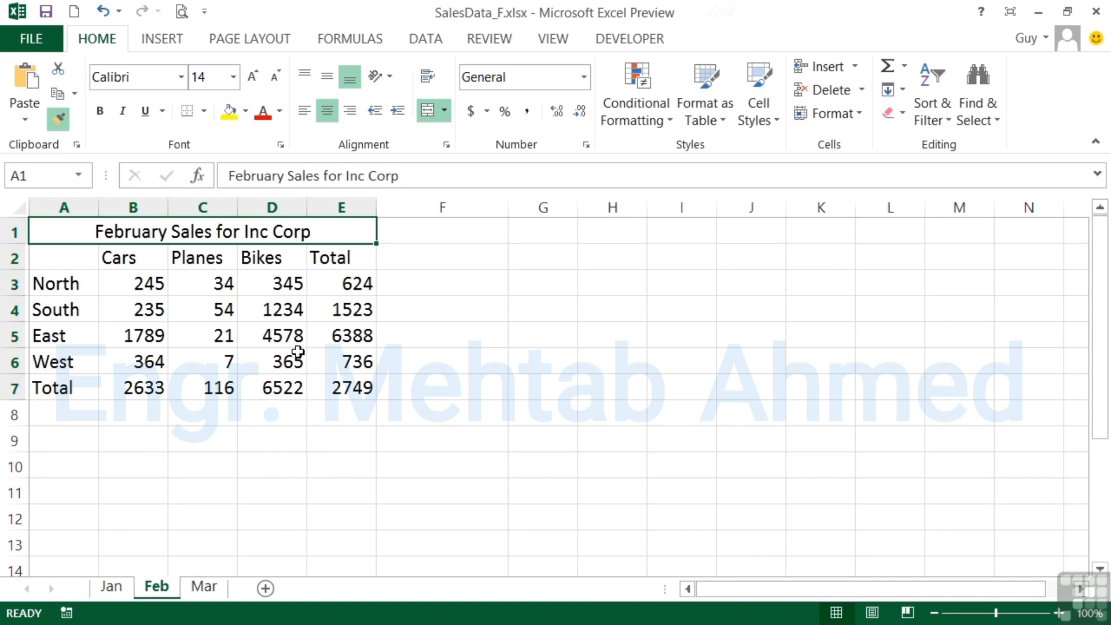
pyautogui.click(129, 585)
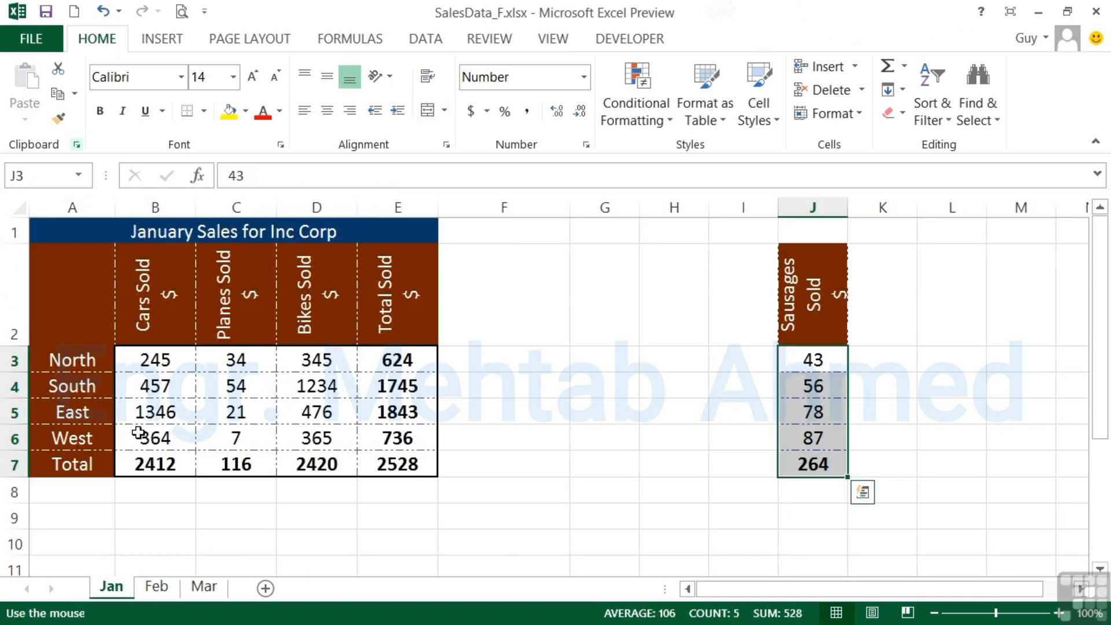
pyautogui.click(157, 586)
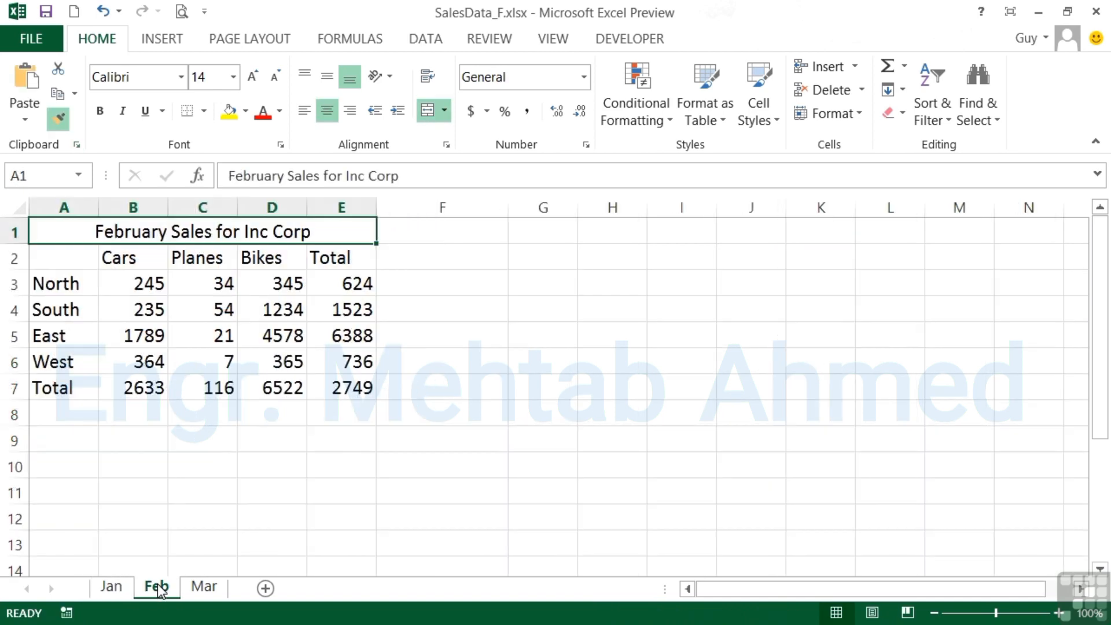
# Step: Copy the formatting of the Jan table A1:E7 onto the Feb table, and heighten Feb's row 2 to fit each vertical heading on one line
pyautogui.click(127, 591)
pyautogui.moveTo(102, 236); pyautogui.dragTo(399, 466)
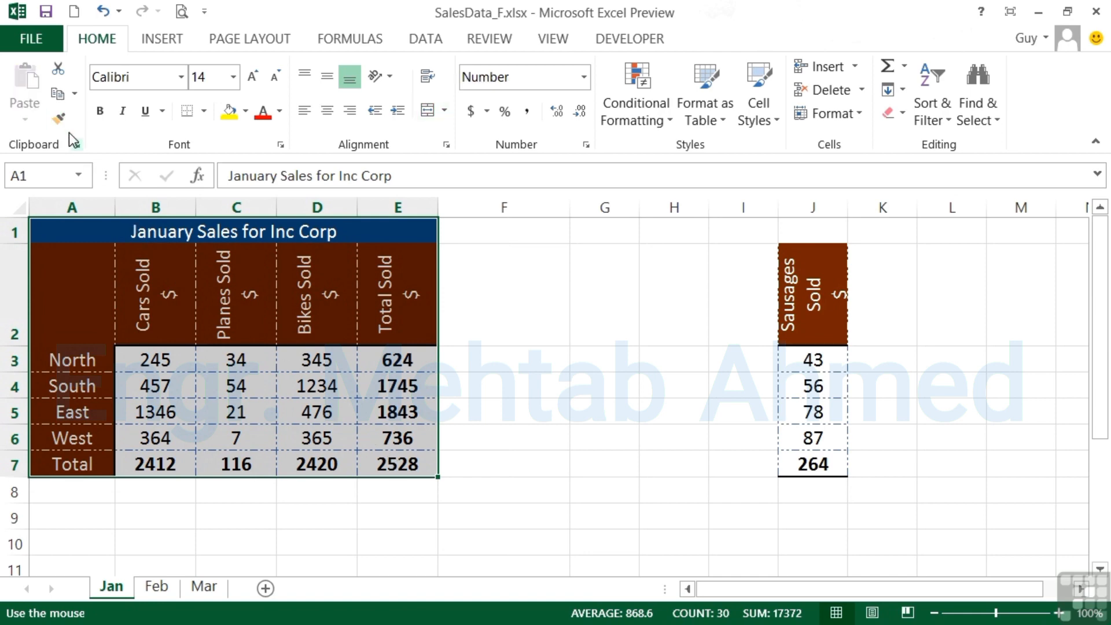
pyautogui.click(60, 120)
pyautogui.click(155, 588)
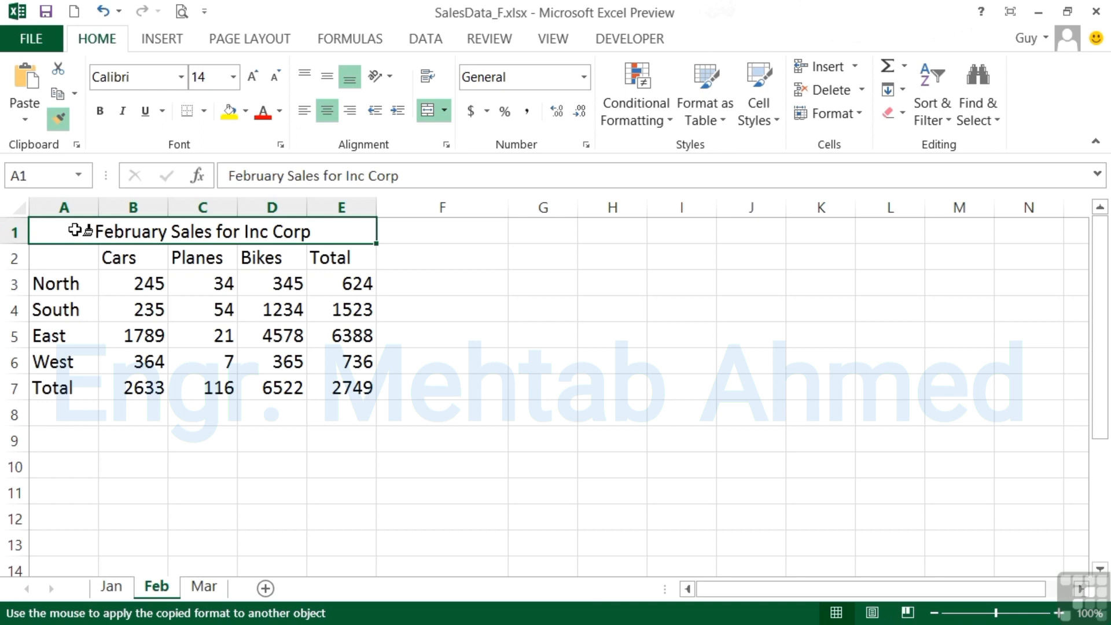
pyautogui.moveTo(74, 229)
pyautogui.mouseDown()
pyautogui.moveTo(112, 293)
pyautogui.moveTo(313, 388)
pyautogui.mouseUp()
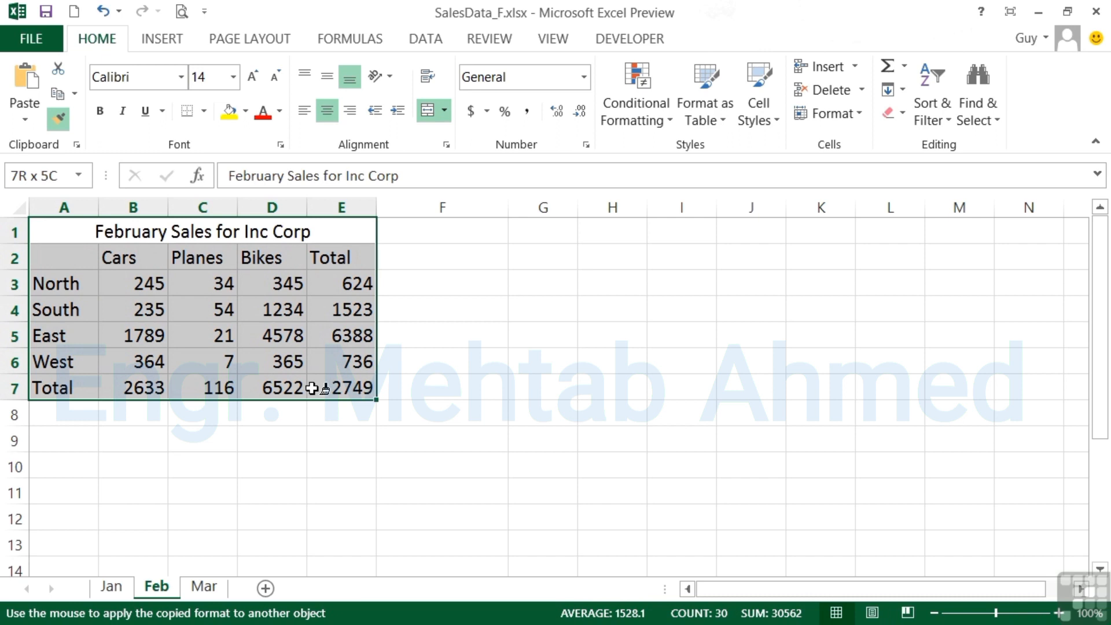
pyautogui.moveTo(313, 388); pyautogui.dragTo(312, 388)
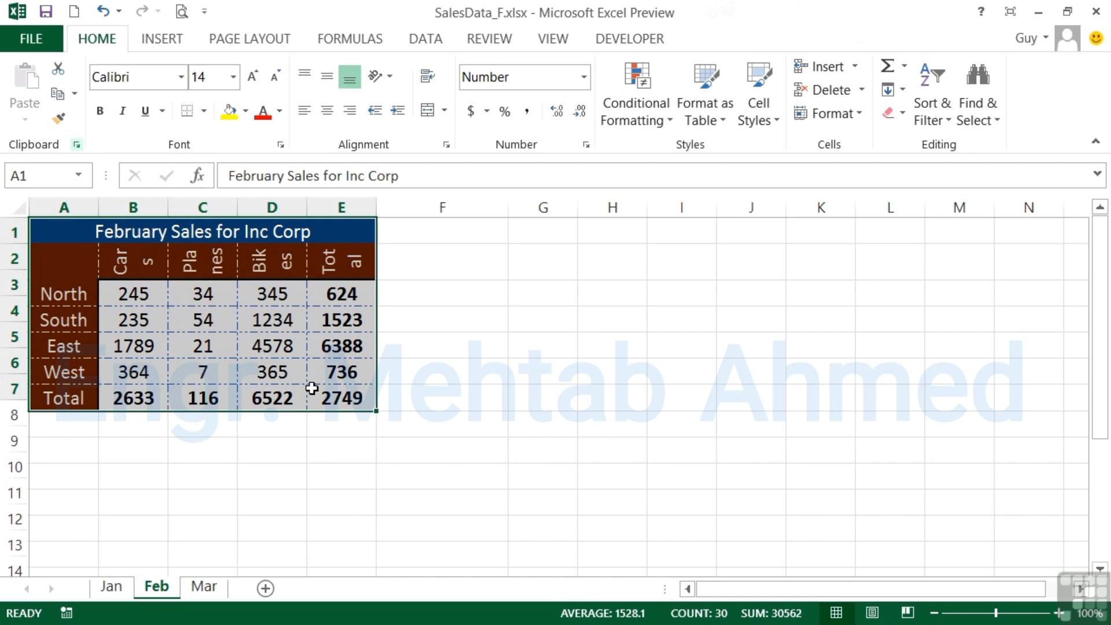
pyautogui.click(84, 268)
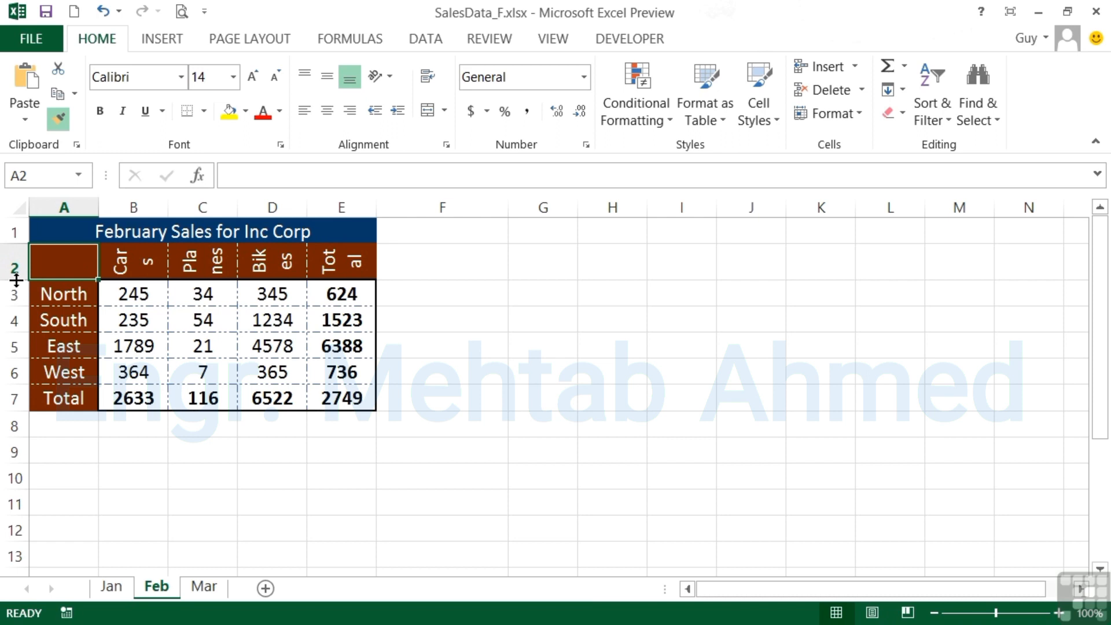
pyautogui.moveTo(15, 280); pyautogui.dragTo(25, 341)
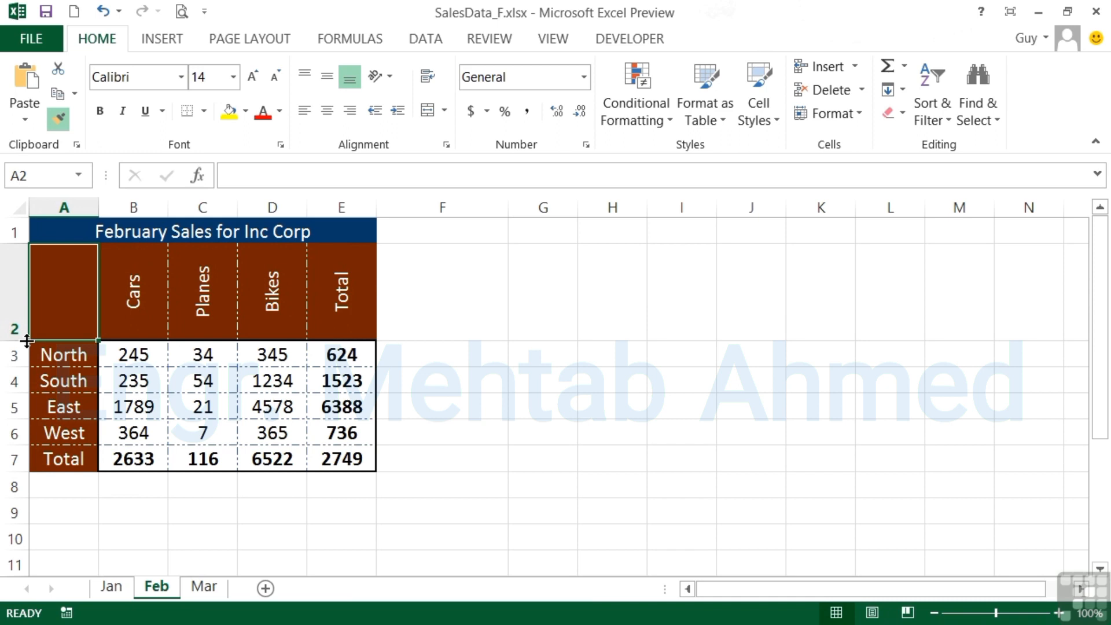
# Step: On the Jan sheet, lock Format Painter on the East label in A5 and apply its format to G8, L9, M5, G10 and E10
pyautogui.click(109, 587)
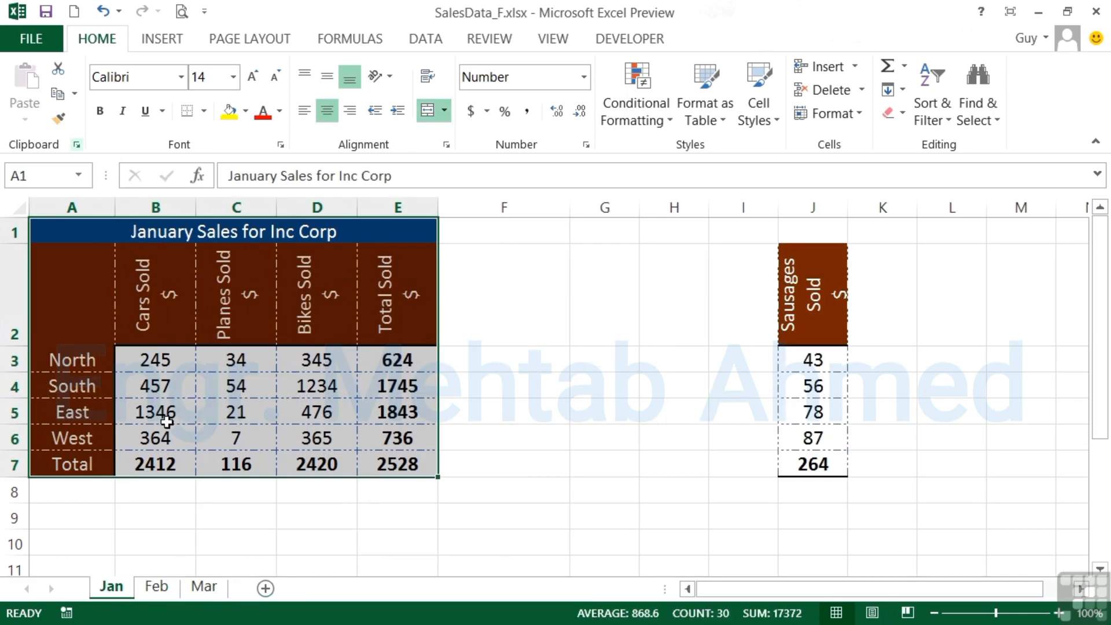
pyautogui.click(75, 412)
pyautogui.hotkey('alt', 'h')
pyautogui.press('f')
pyautogui.press('p')
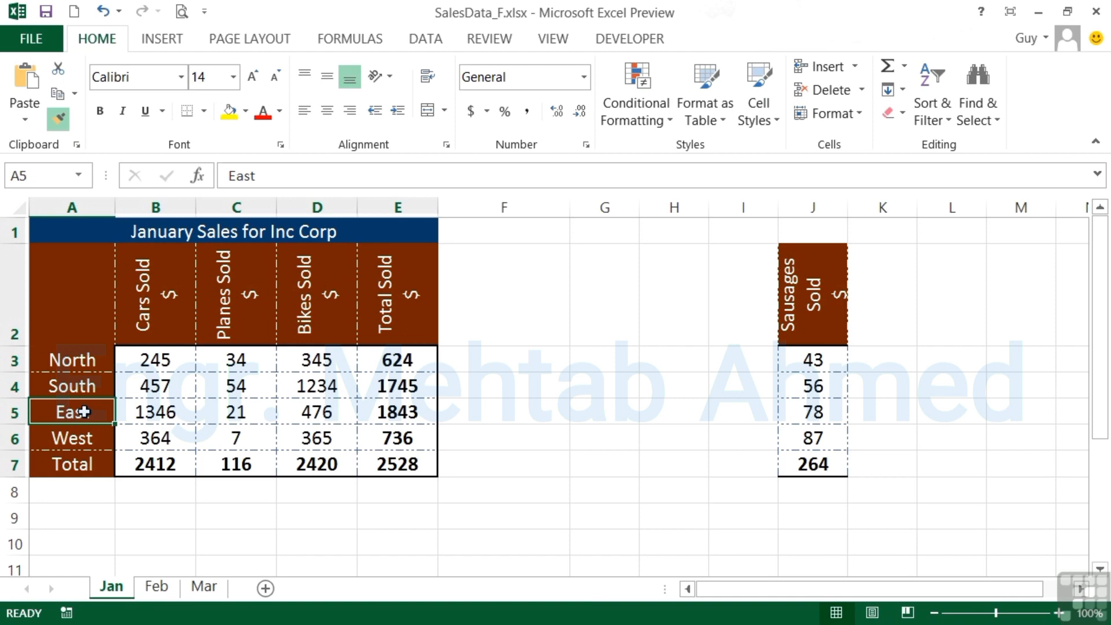
pyautogui.click(60, 120)
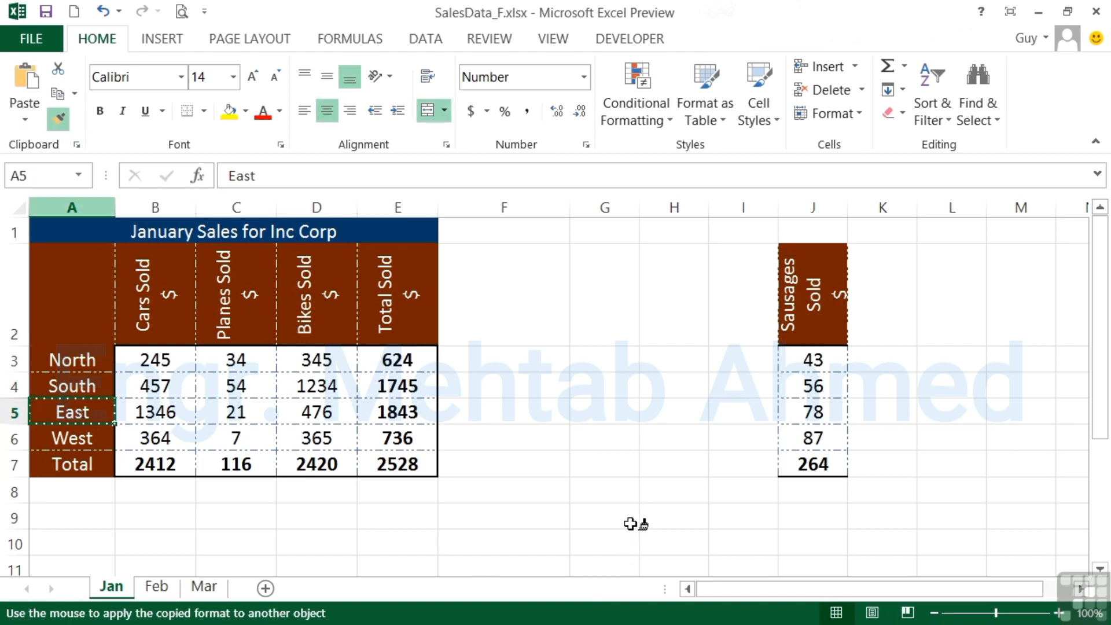
pyautogui.click(602, 493)
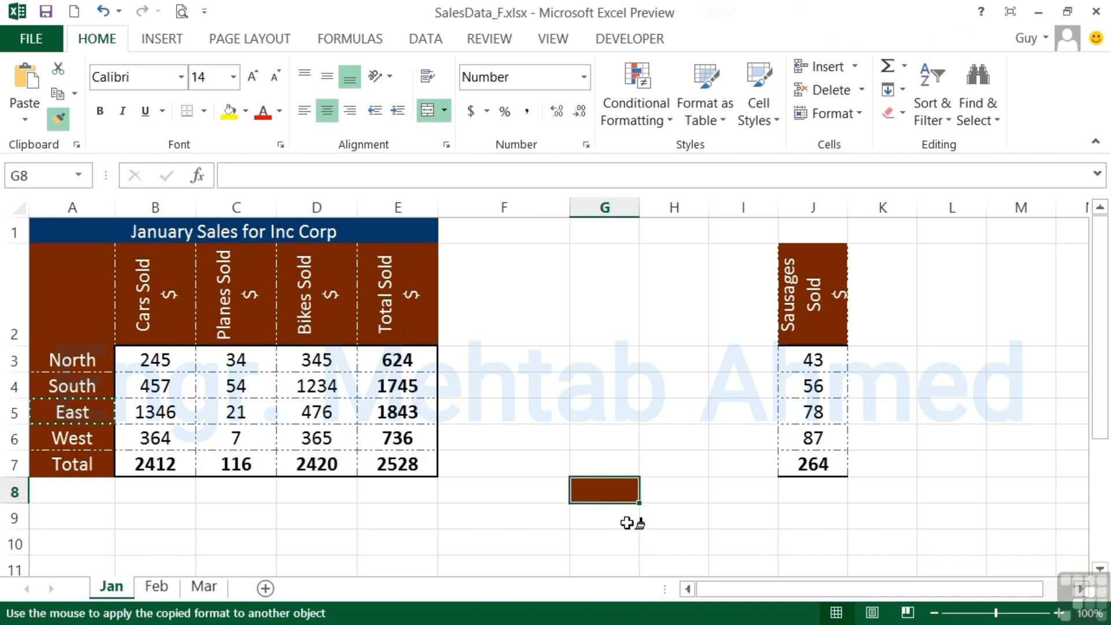
pyautogui.click(965, 516)
pyautogui.click(1049, 411)
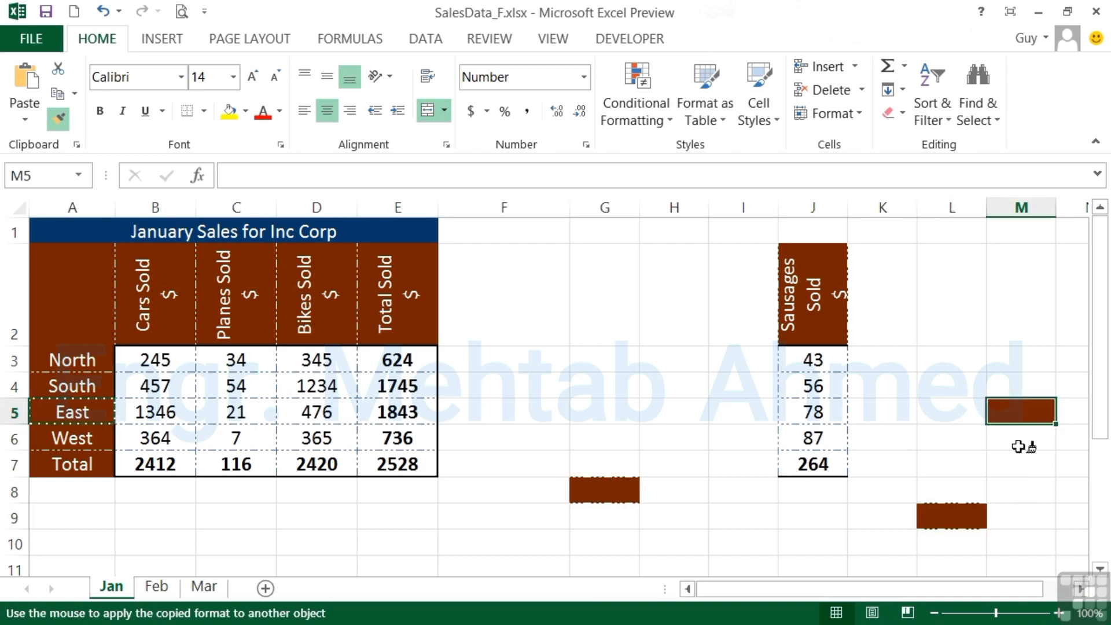
pyautogui.click(616, 542)
pyautogui.click(386, 552)
# Step: Continue painting the East label's format onto G16, J17, E18, D14, C17, I12 and L14, and switch Format Painter off
pyautogui.scroll(-3, 525, 522)
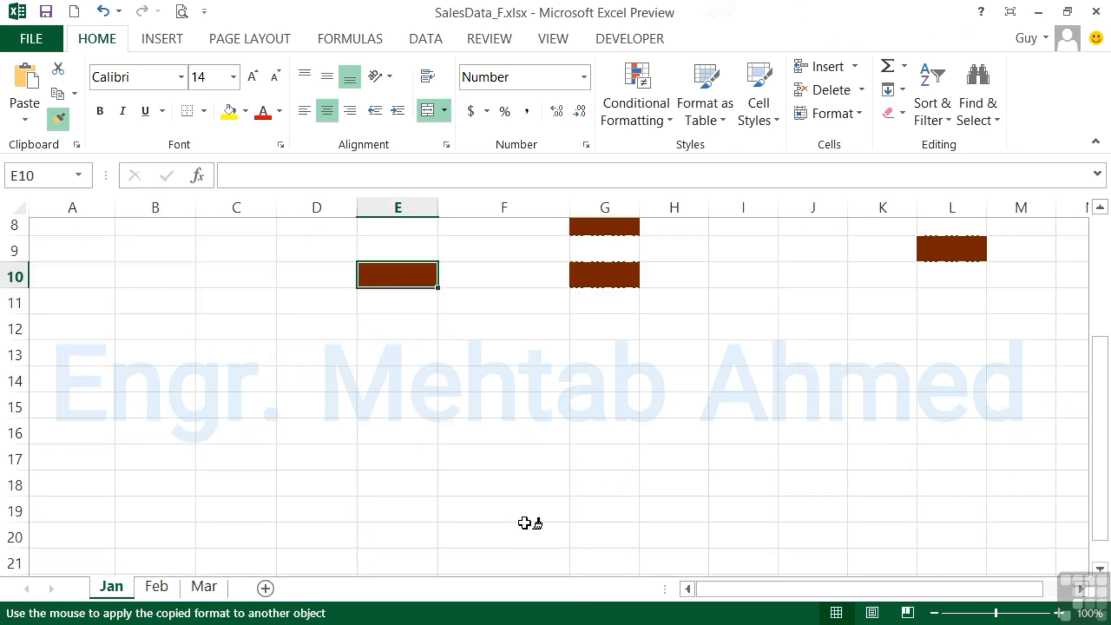
pyautogui.click(600, 386)
pyautogui.click(811, 417)
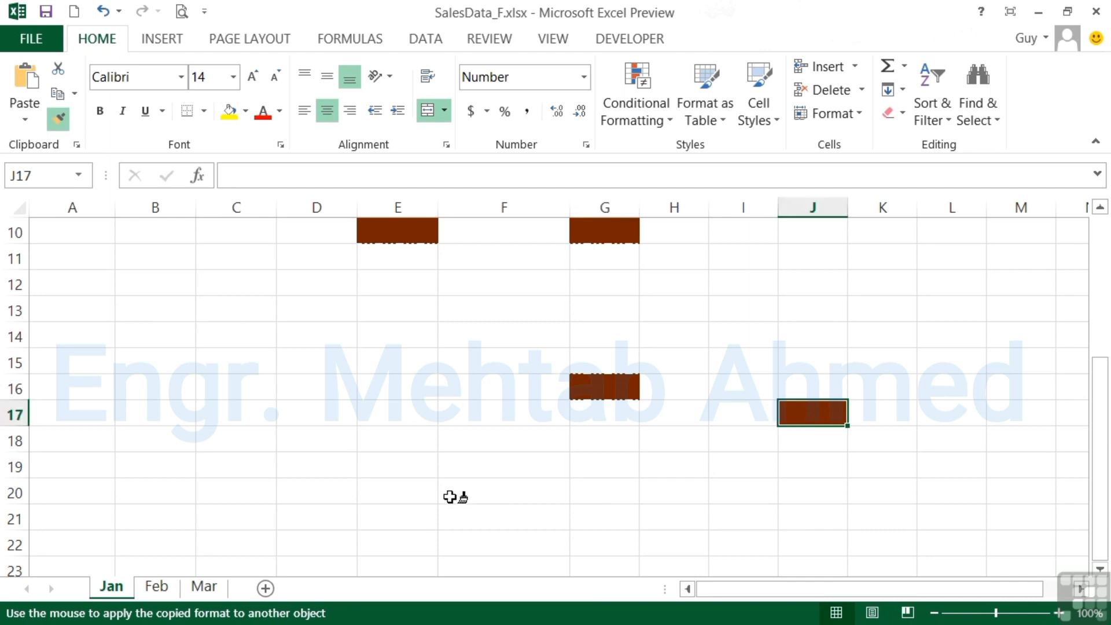
pyautogui.click(414, 437)
pyautogui.click(304, 332)
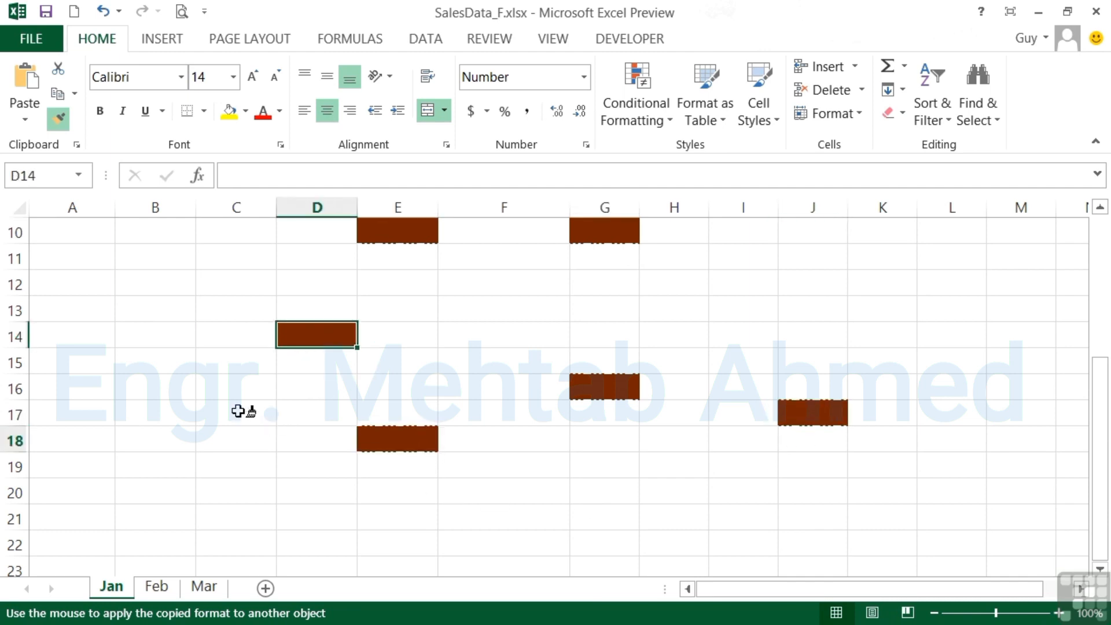
pyautogui.click(241, 411)
pyautogui.click(761, 292)
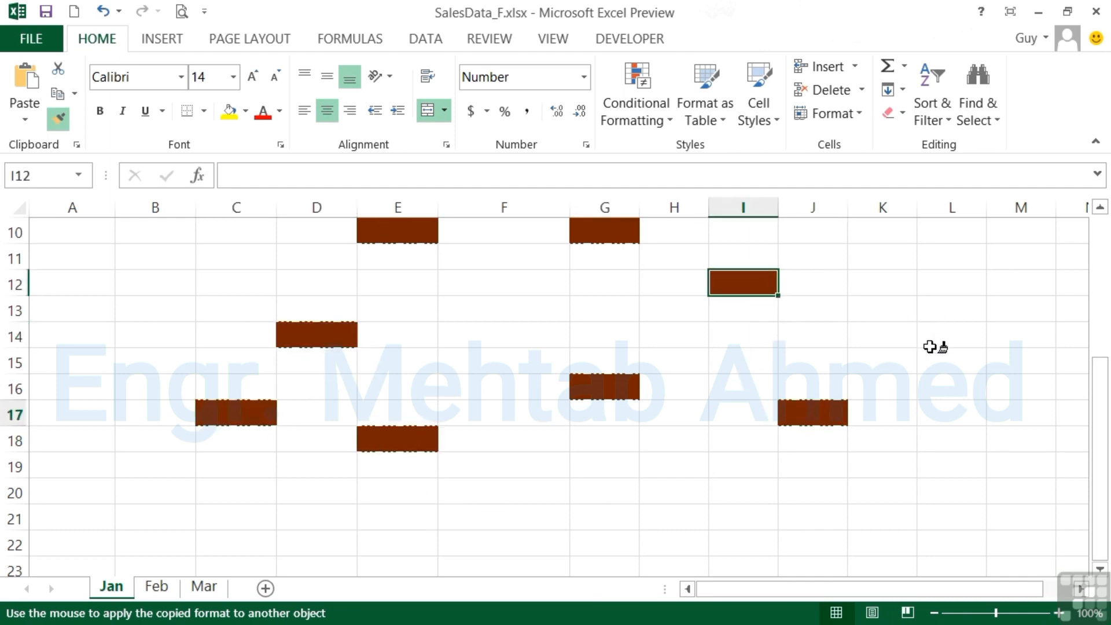
pyautogui.click(937, 330)
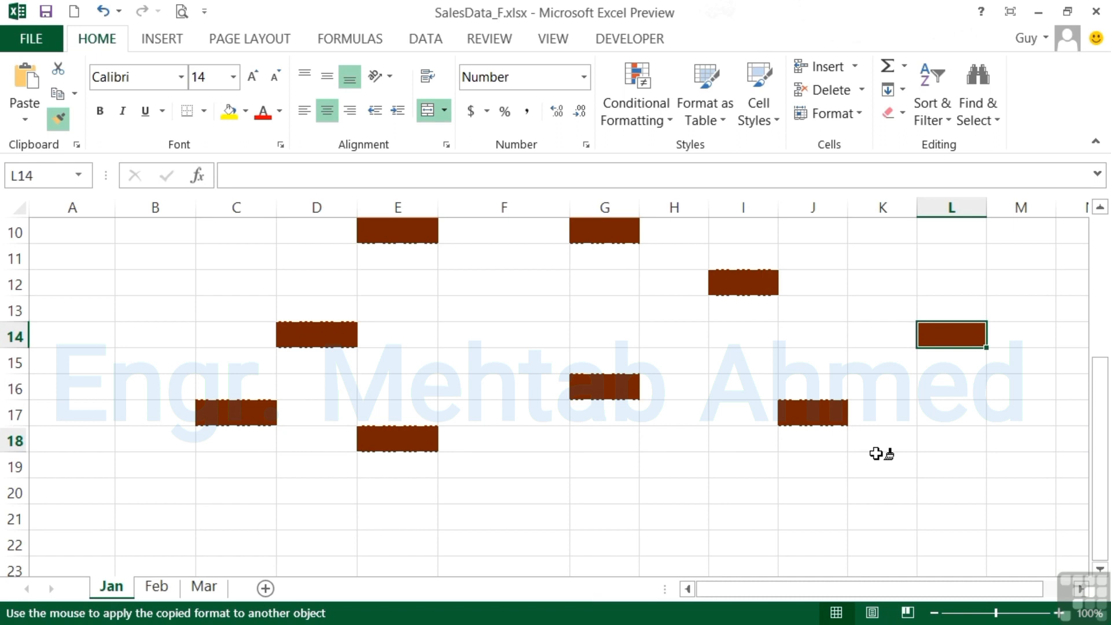
pyautogui.click(876, 453)
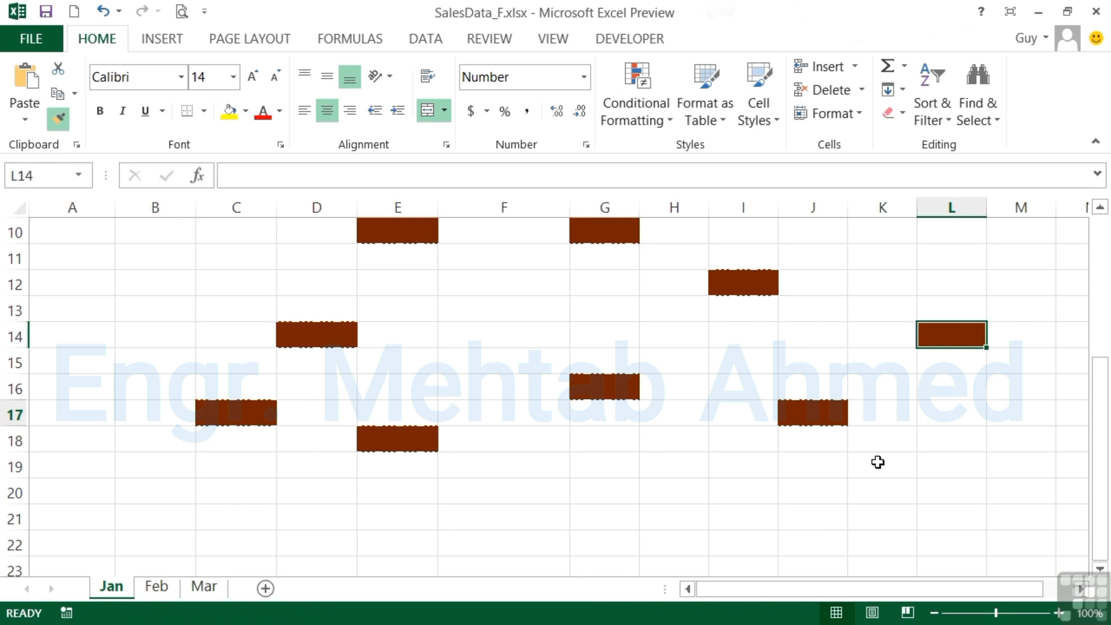
pyautogui.click(878, 465)
pyautogui.click(939, 469)
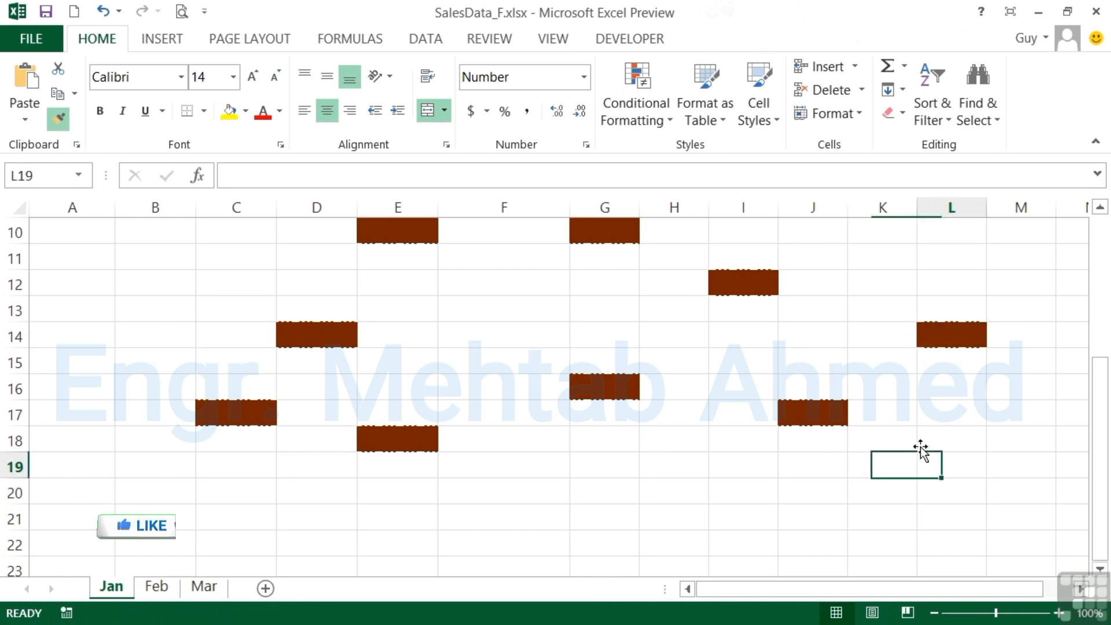
pyautogui.click(880, 386)
pyautogui.click(825, 346)
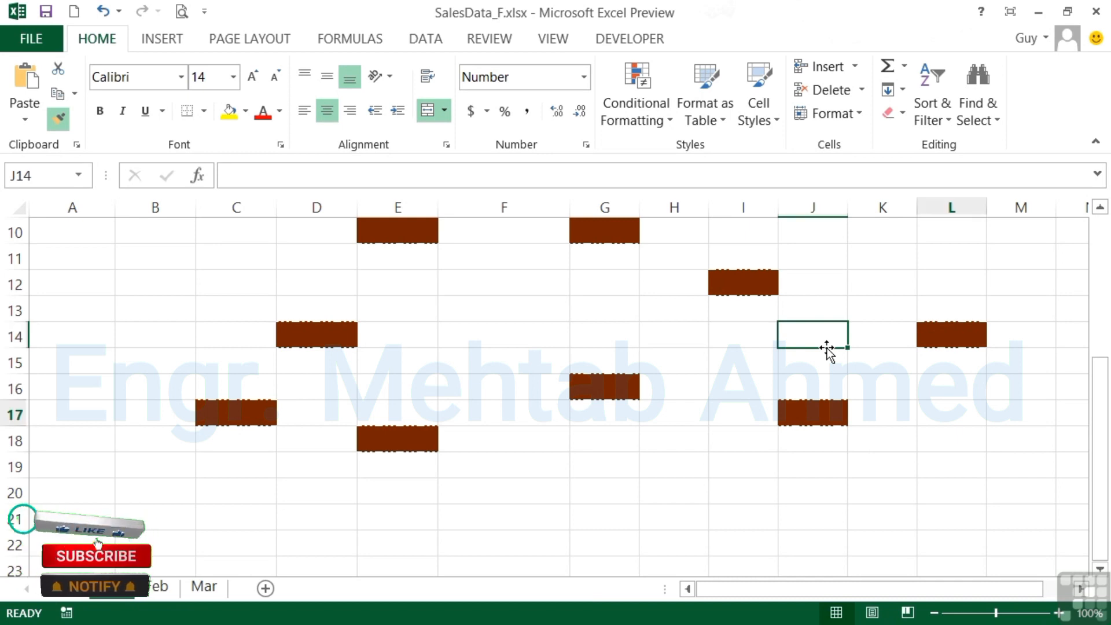